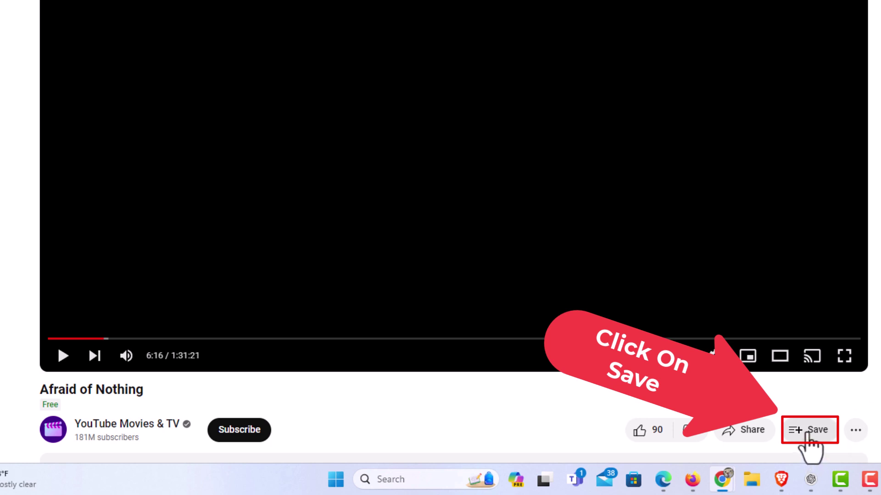
Open the 'Save video to...' playlist list for the Afraid of Nothing video
left_click(810, 446)
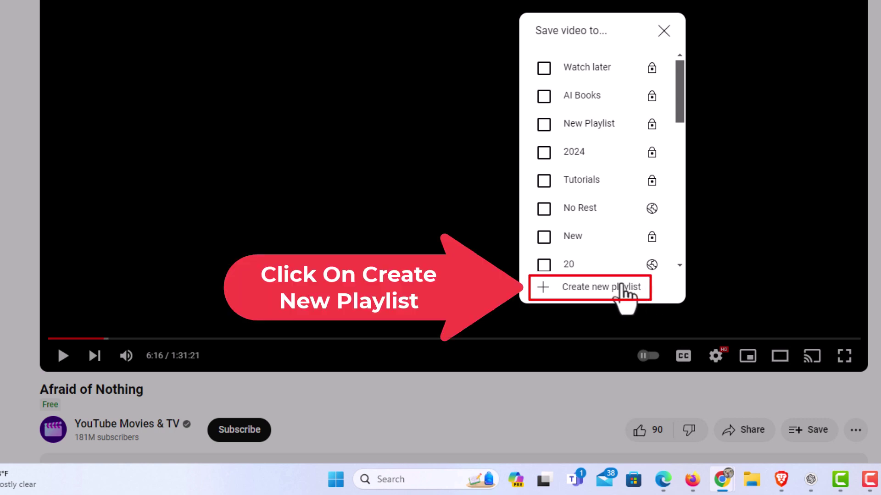
Open the create-new-playlist form from the save list
left_click(597, 290)
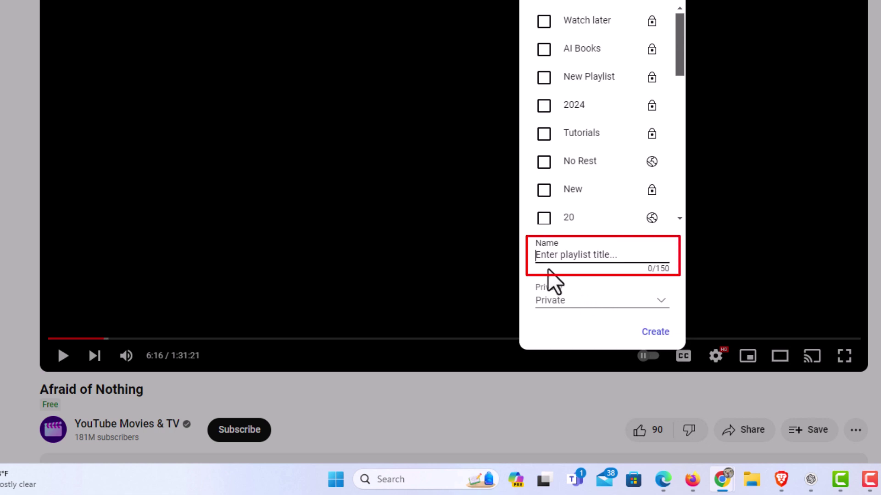
type("N")
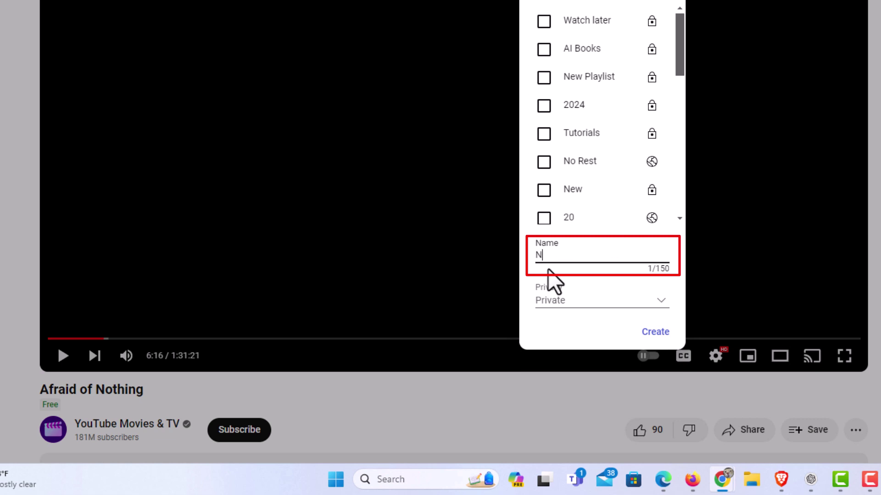
type("ew P")
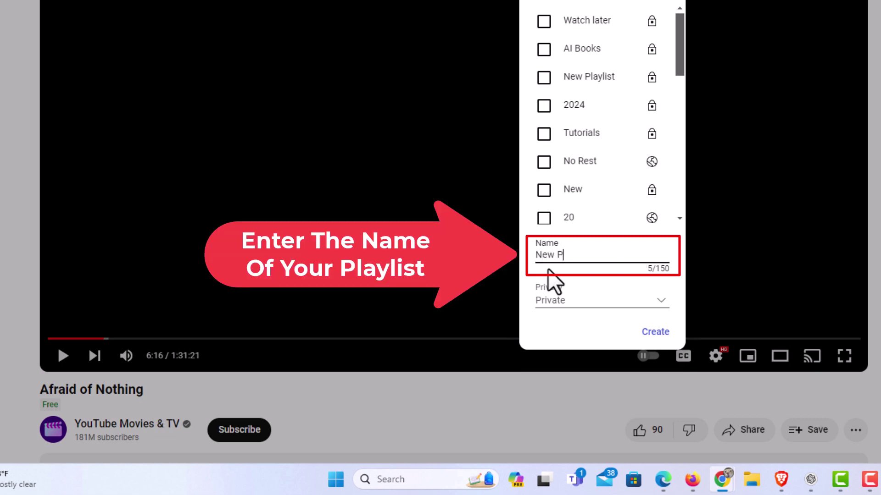
type("laylist")
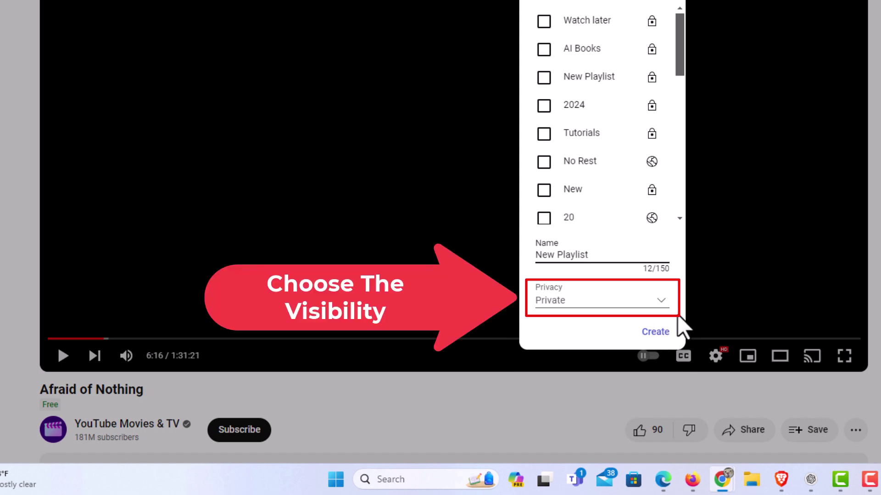
Show the Public, Unlisted and Private visibility choices for 'New Playlist'
left_click(665, 306)
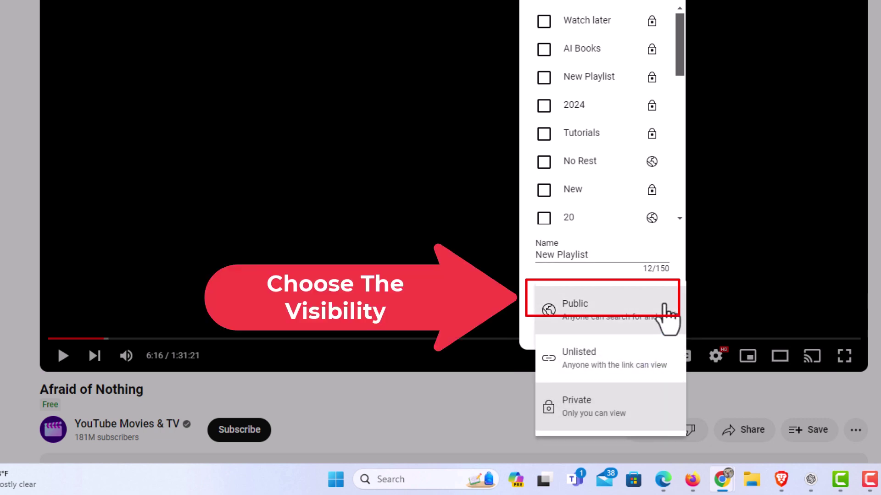